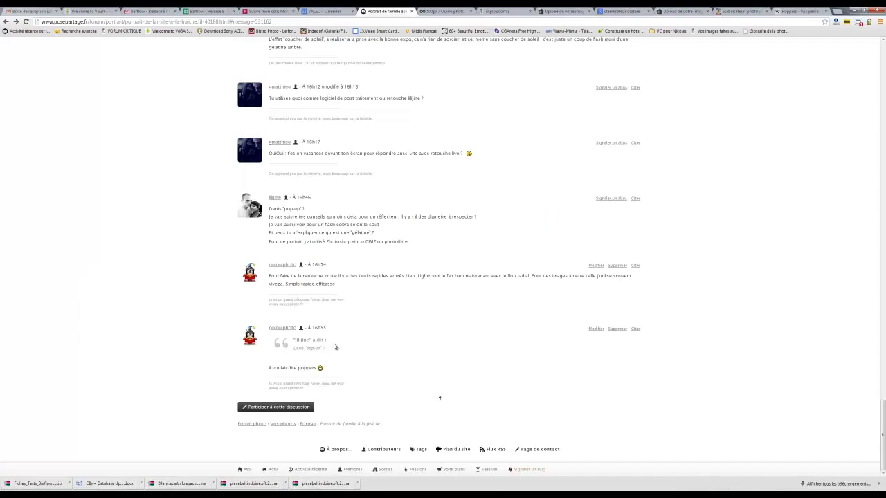
Copy the original family portrait from the forum thread and paste it into the blank Photoshop document
scroll(343, 339, "down", 5)
scroll(343, 339, "up", 15)
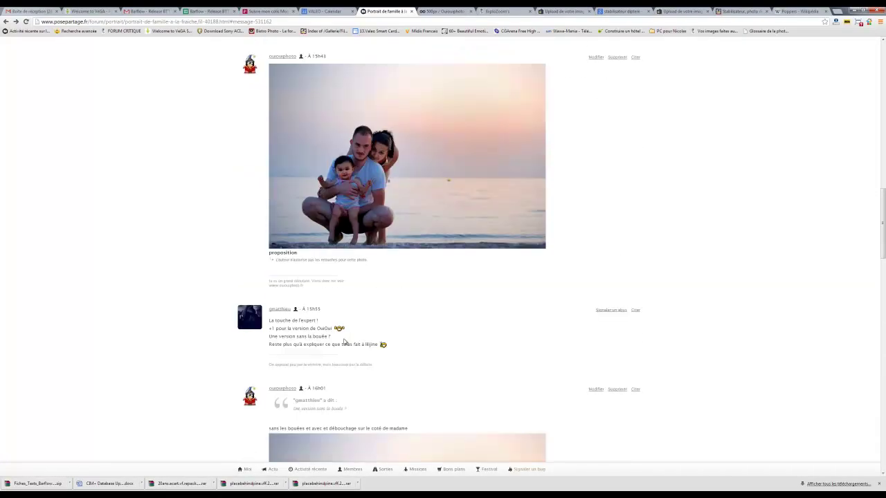
scroll(360, 298, "down", 3)
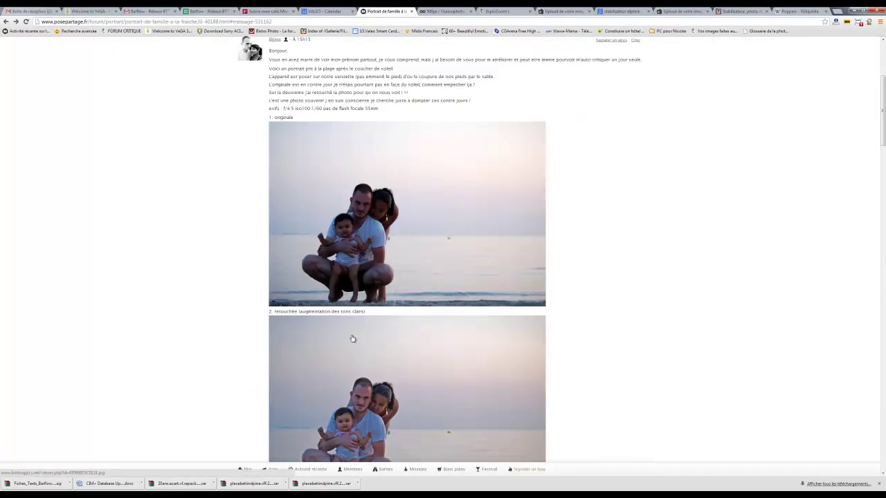
right_click(370, 243)
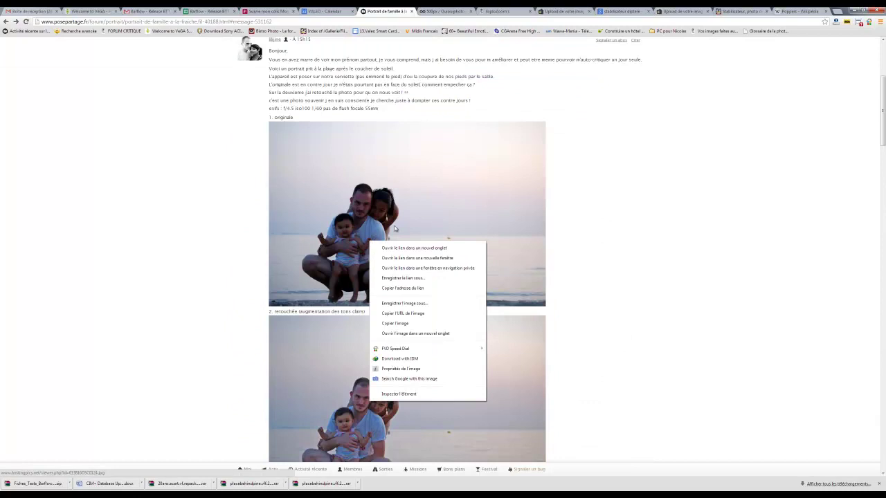
left_click(405, 323)
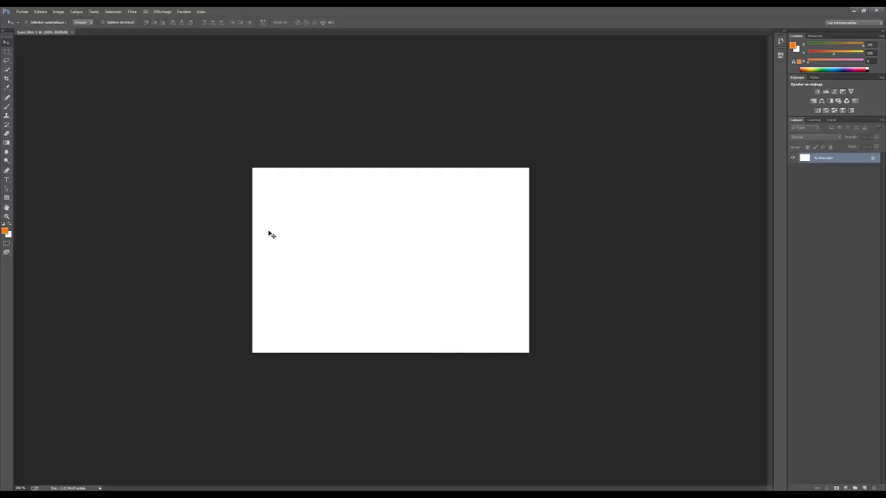
key("ctrl+v")
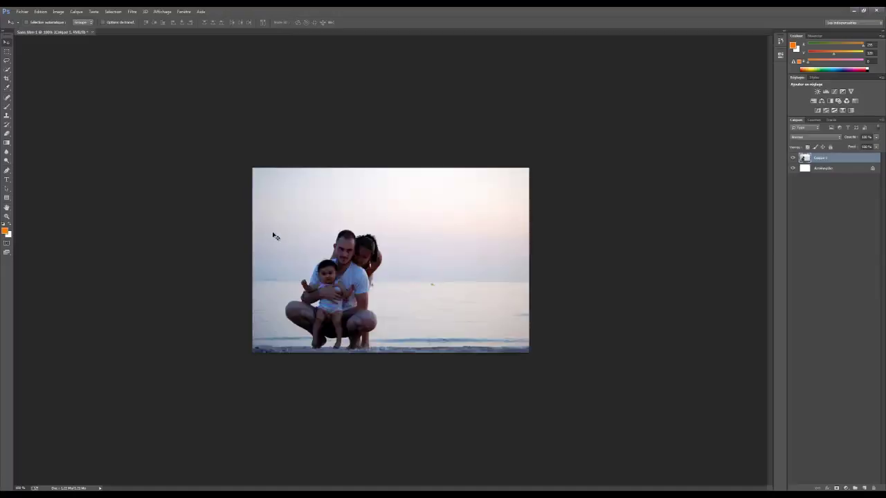
Remove the two buoys along the horizon with the Clone Stamp, sampling the clean sea beside each one
left_click(7, 116)
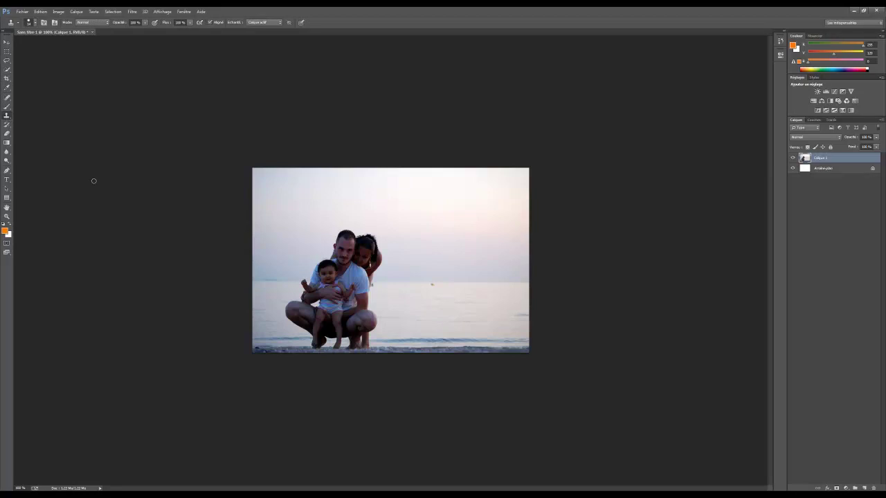
key("ctrl+plus")
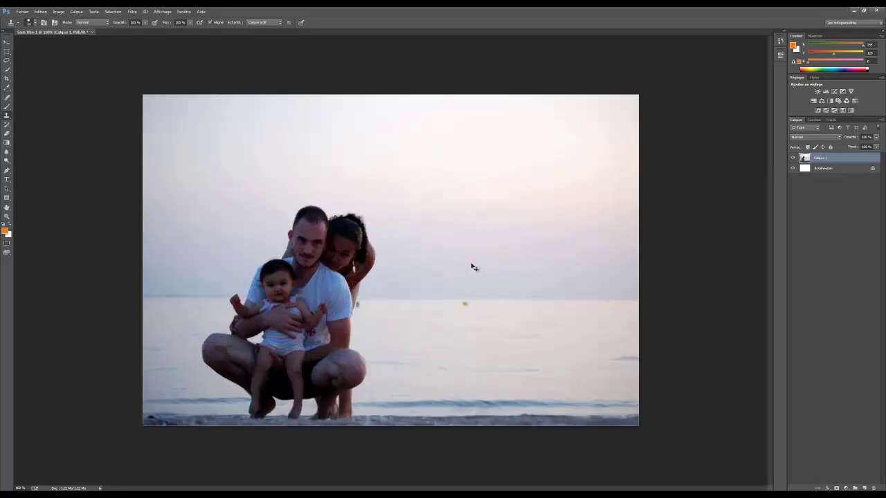
left_click(502, 303, "alt")
left_click(474, 305)
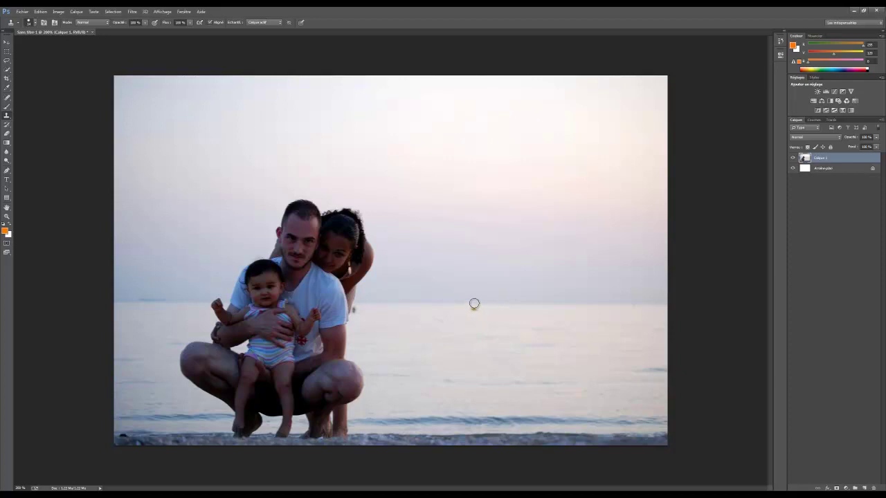
left_click(372, 302, "alt")
left_click(358, 306)
left_click_drag(357, 306, 351, 306)
Open the photo in Viveza 2 and add a small control point on the baby's forehead with brightness about 40% and contrast about 20%
left_click(136, 12)
mouse_move(158, 159)
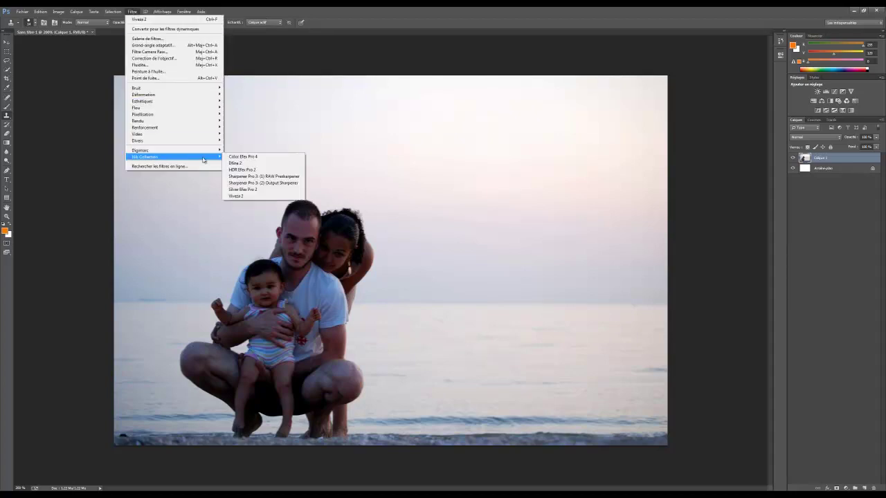
left_click(236, 196)
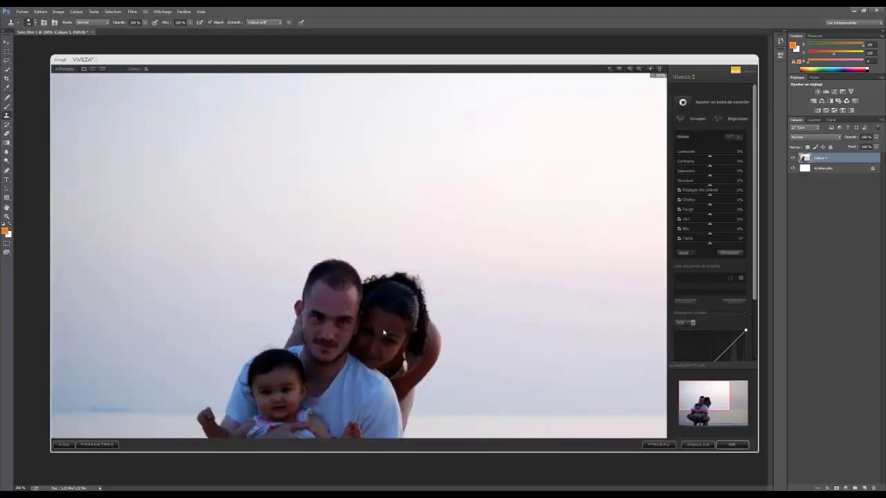
left_click_drag(709, 400, 709, 408)
left_click(683, 101)
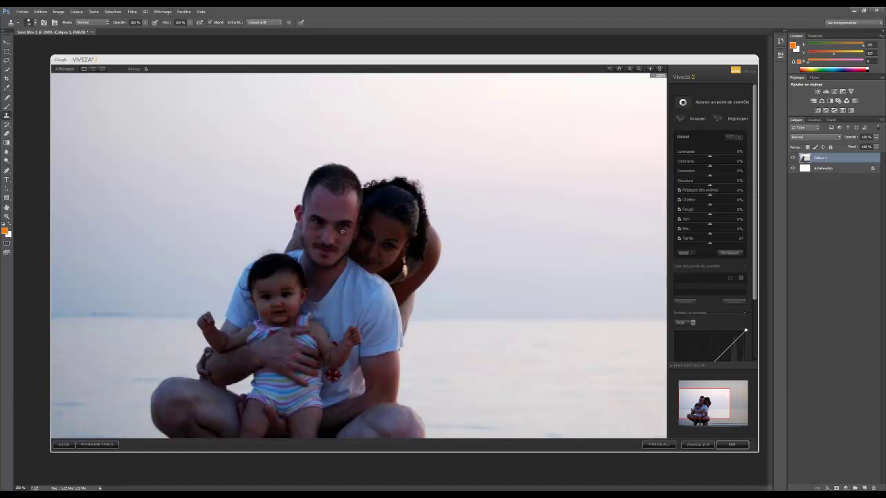
left_click(275, 287)
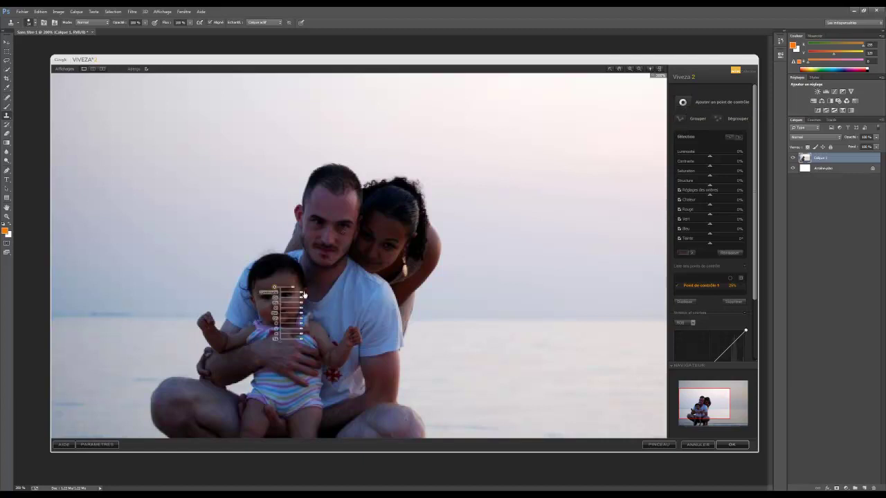
mouse_move(305, 294)
left_mouse_down()
mouse_move(318, 293)
mouse_move(286, 290)
mouse_move(304, 299)
left_mouse_up()
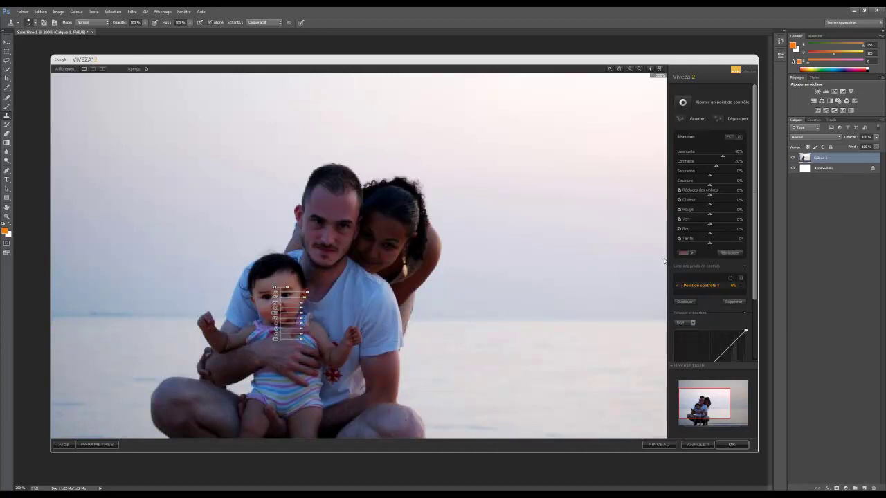
Add a small control point on the man's face with brightness about 38%, warmth about 58%, shadow adjustment about 15% and red about -35%
left_click(683, 101)
left_click(336, 216)
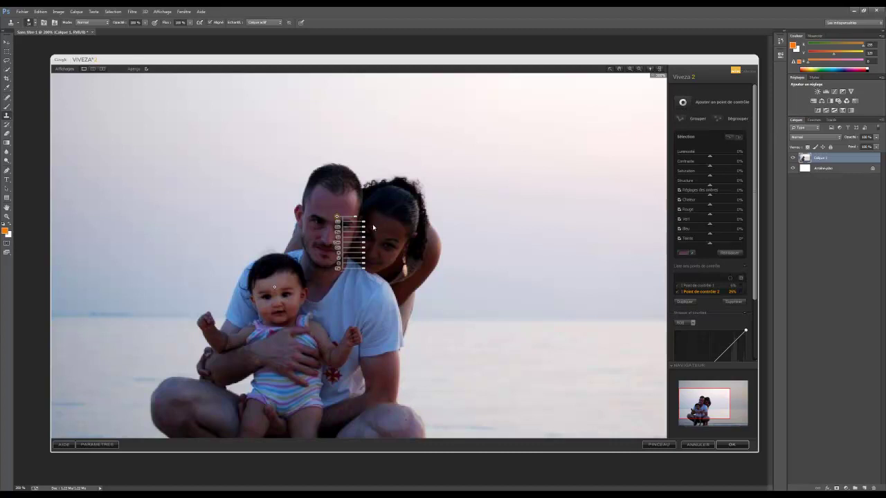
left_click_drag(363, 222, 367, 224)
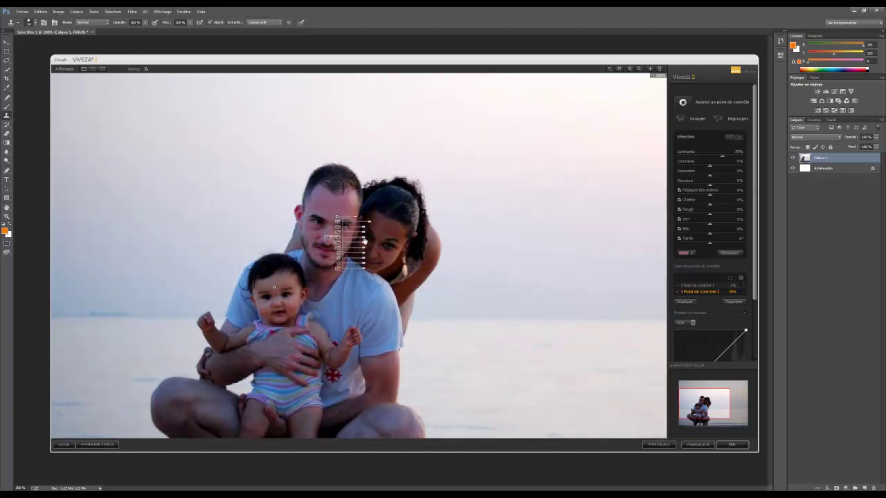
mouse_move(364, 251)
left_mouse_down()
mouse_move(386, 249)
mouse_move(373, 249)
left_mouse_up()
left_click_drag(354, 218, 331, 222)
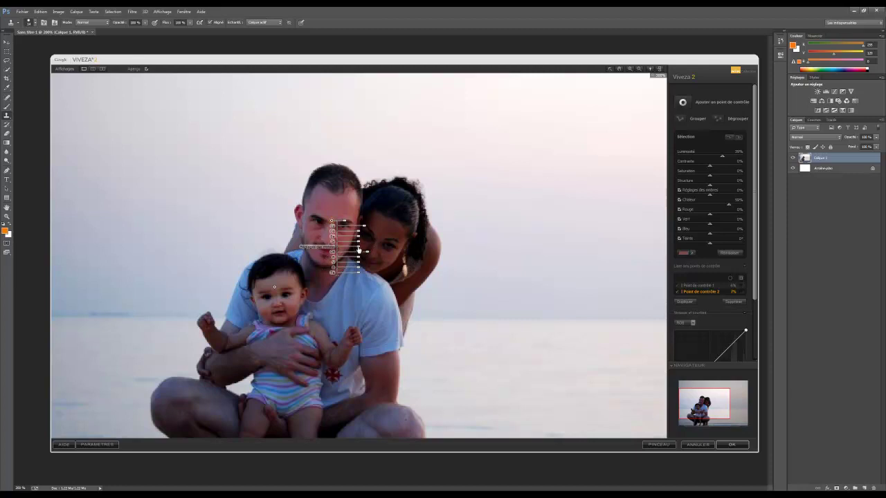
left_click_drag(358, 260, 353, 260)
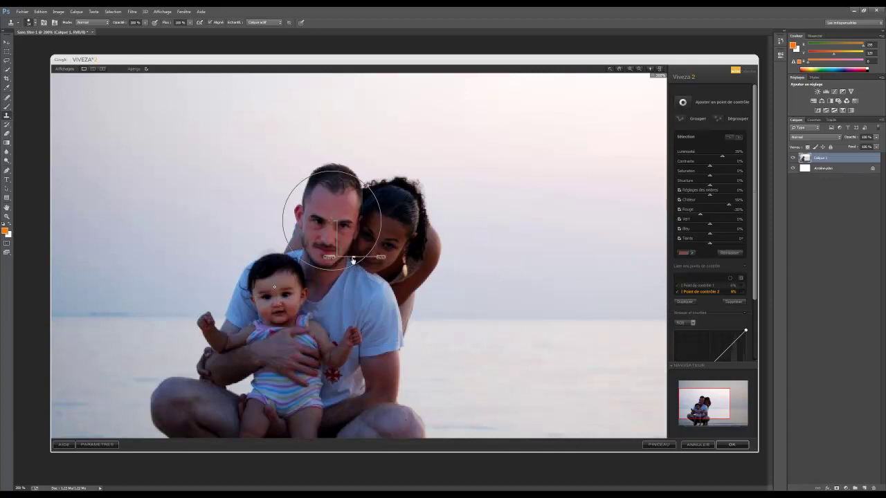
left_click_drag(352, 260, 361, 249)
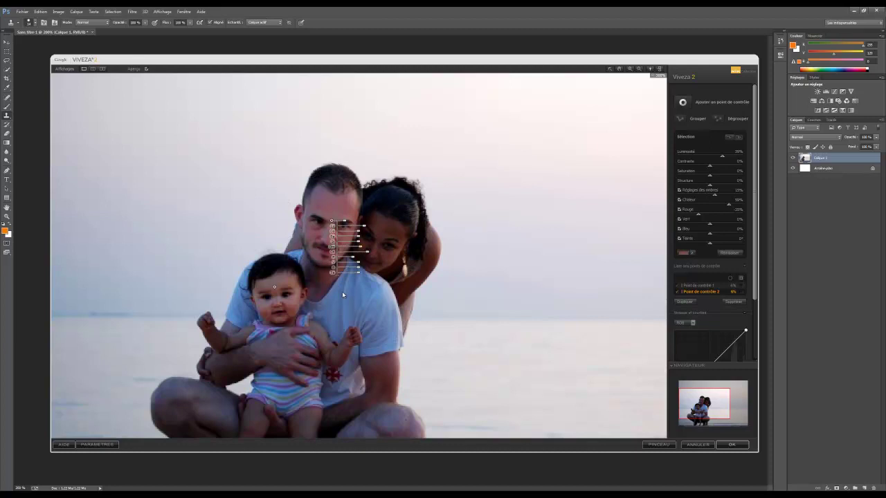
Set the baby's control point shadow adjustment to about 4% and fine-tune red and saturation on the man's point
left_click(275, 287)
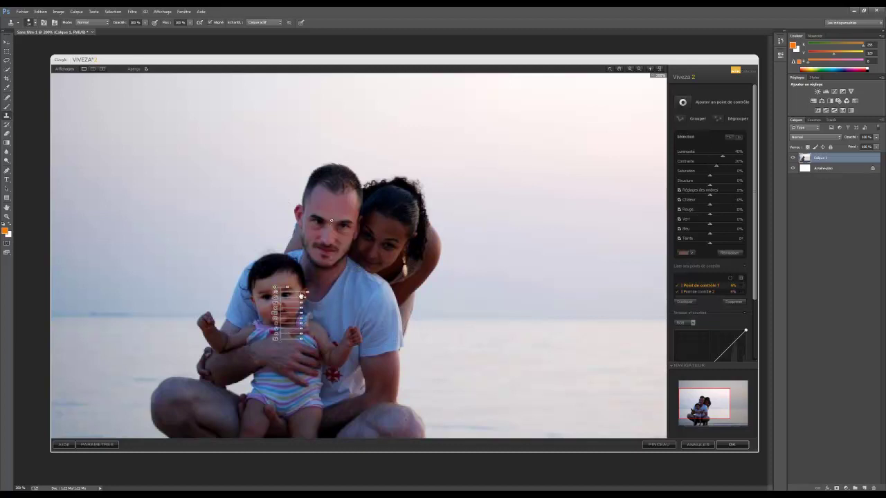
left_click_drag(302, 315, 302, 316)
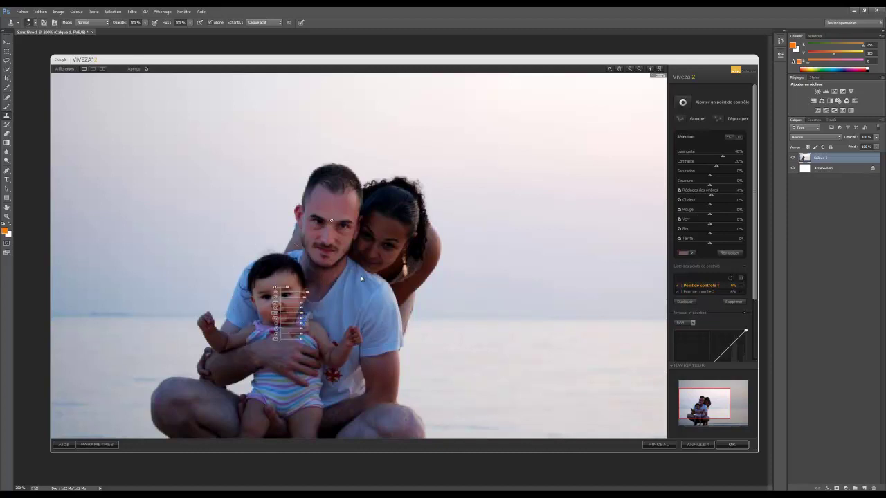
left_click(332, 222)
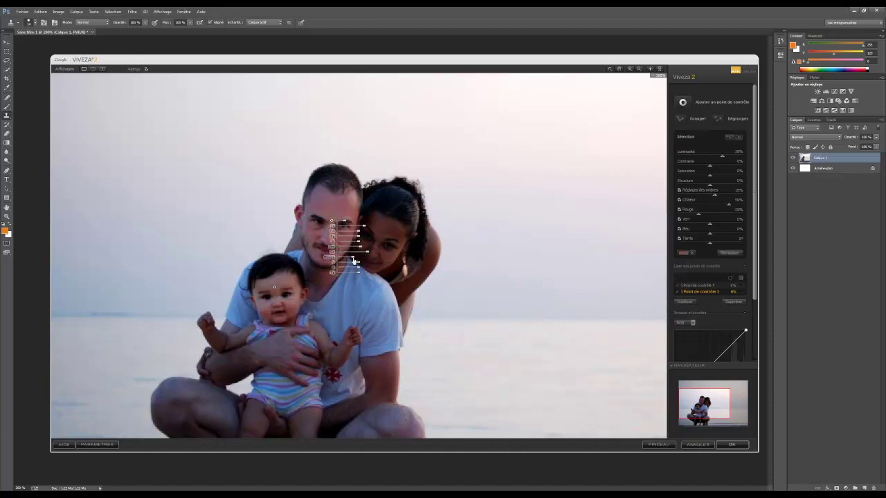
left_click_drag(353, 258, 353, 260)
left_click_drag(357, 235, 360, 235)
Add a small control point on the woman's forehead with brightness about 55% and warmth about -38%, and fine-tune its color
left_click(683, 101)
left_click(386, 232)
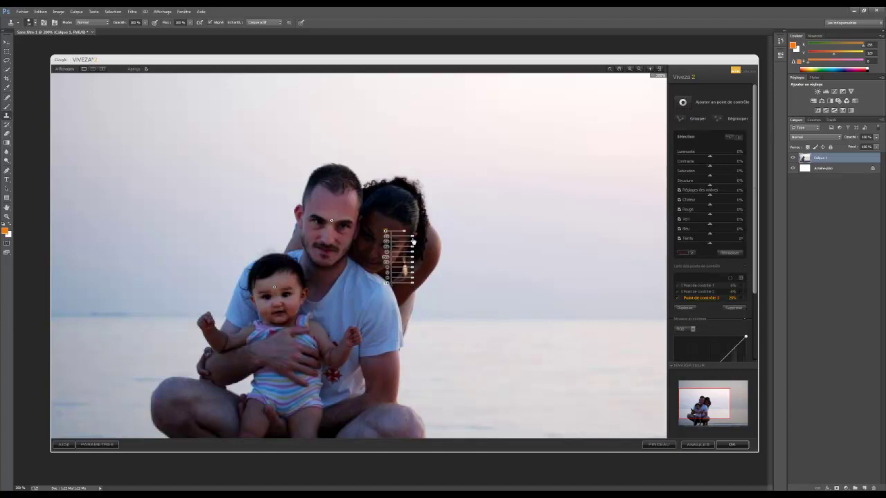
mouse_move(408, 233)
left_mouse_down()
mouse_move(398, 234)
mouse_move(421, 239)
mouse_move(407, 264)
left_mouse_up()
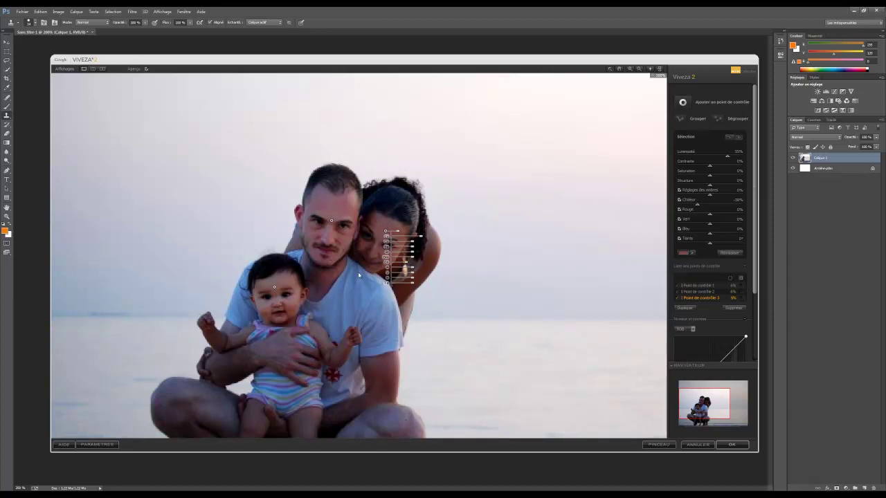
left_click_drag(412, 243, 416, 244)
Add a very small control point on the woman's shadowed cheek beside the man's face and brighten it strongly
left_click(363, 246)
left_click_drag(381, 251, 374, 251)
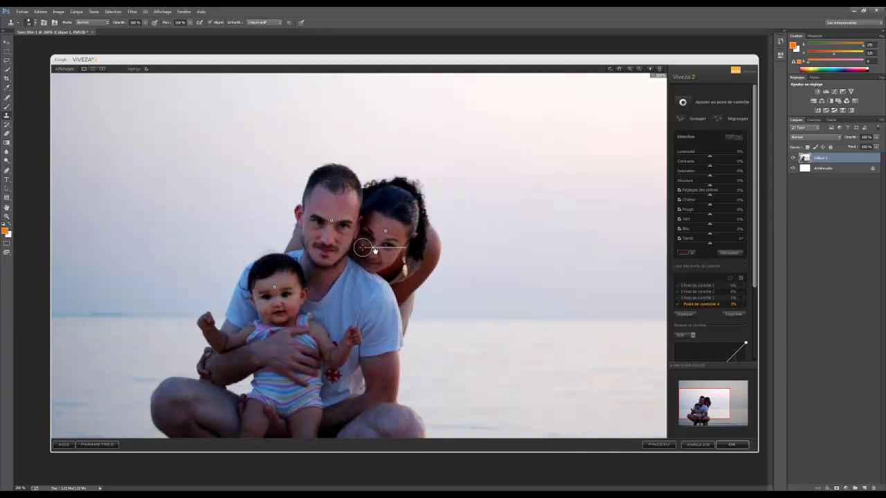
left_click(374, 250)
left_click_drag(375, 250, 373, 250)
left_click(363, 248)
left_click_drag(364, 247, 393, 247)
left_click_drag(405, 247, 405, 247)
mouse_move(374, 264)
Add a control point of about 34% size in the sky beside the family with saturation and warmth about 46%
left_click(639, 69)
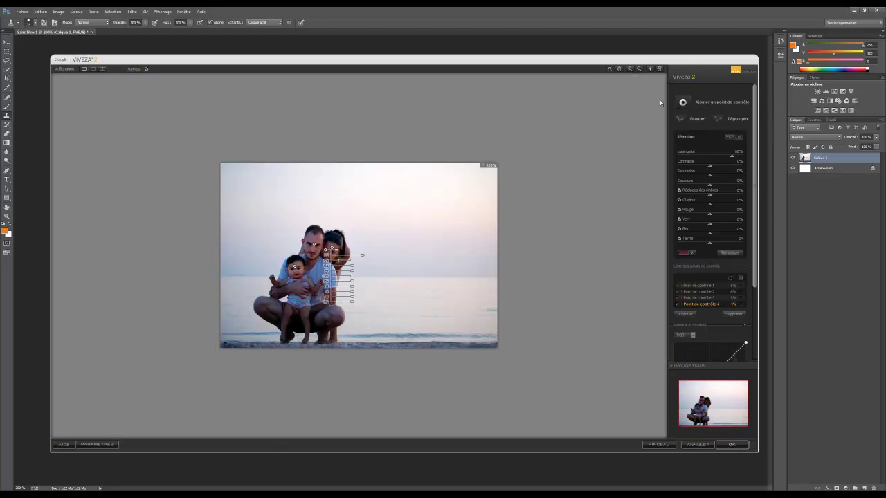
left_click(683, 105)
left_click(421, 238)
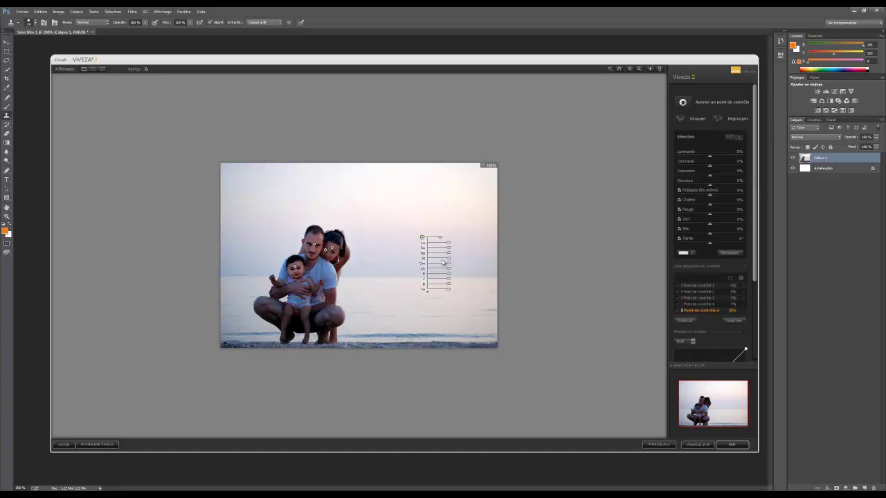
left_click_drag(448, 272, 457, 255)
left_click_drag(444, 238, 445, 239)
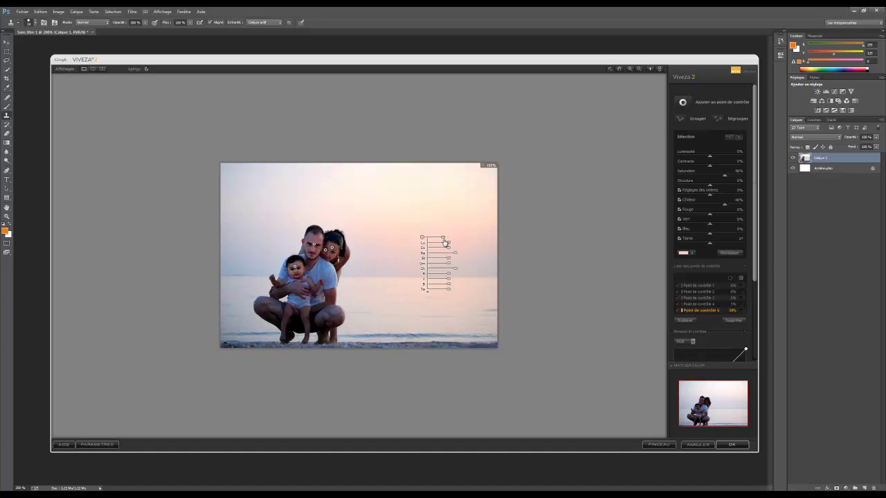
Add a control point in the photo's upper-left sky, darken it to about -12% brightness, and apply the Viveza edits
left_click(682, 103)
left_click(242, 196)
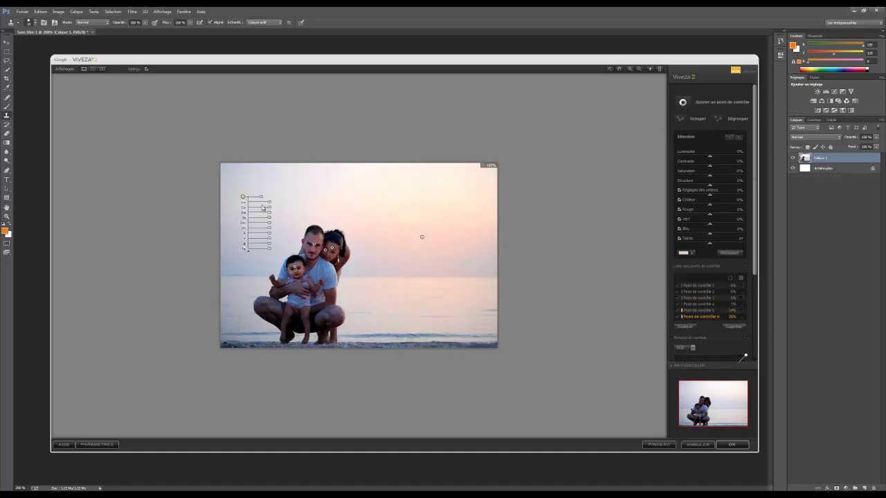
left_click_drag(269, 202, 267, 205)
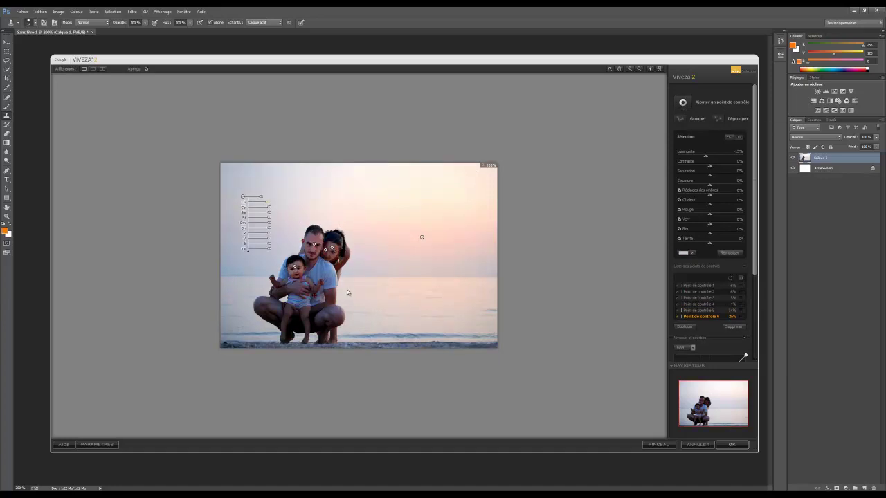
left_click(731, 444)
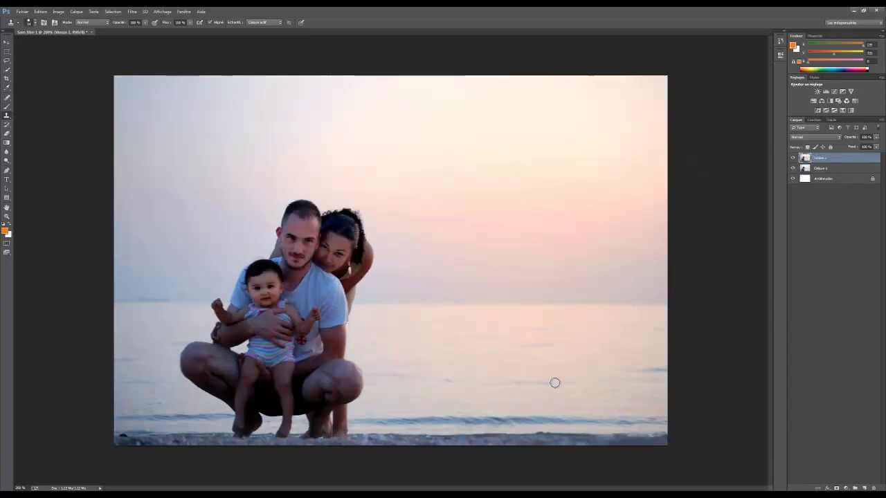